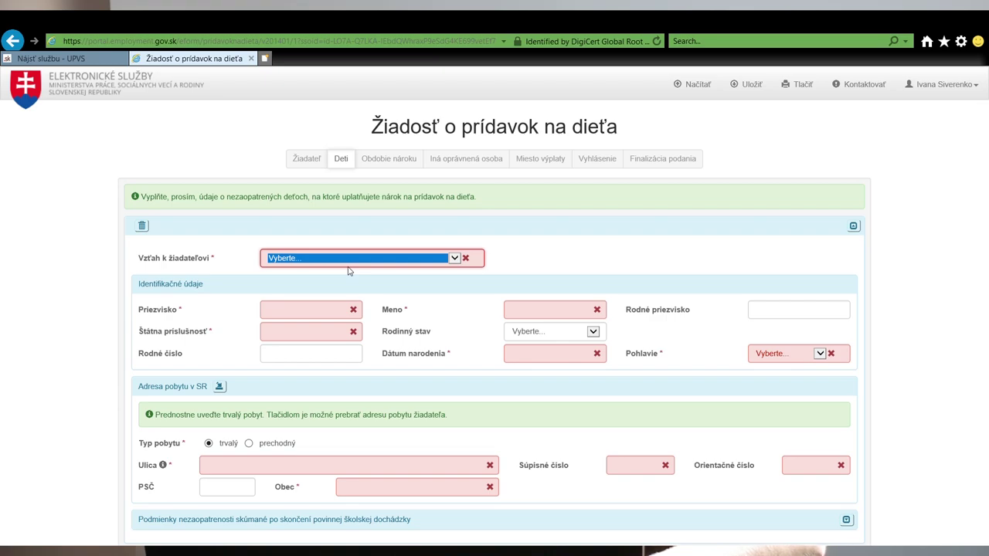
Mark the child as 'A - vlastné dieťa' and enter the child's birth number
key("Down")
key("Tab")
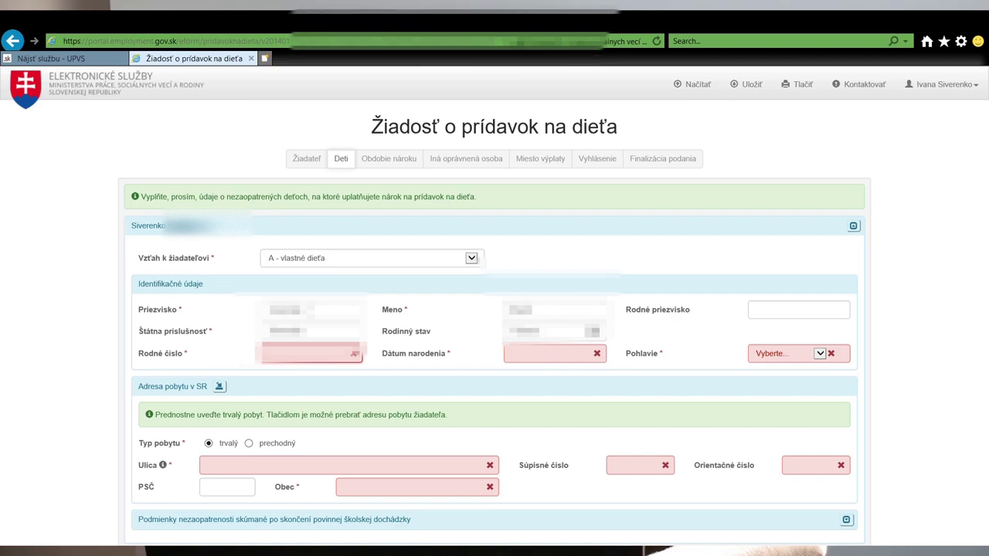
type("1234567890")
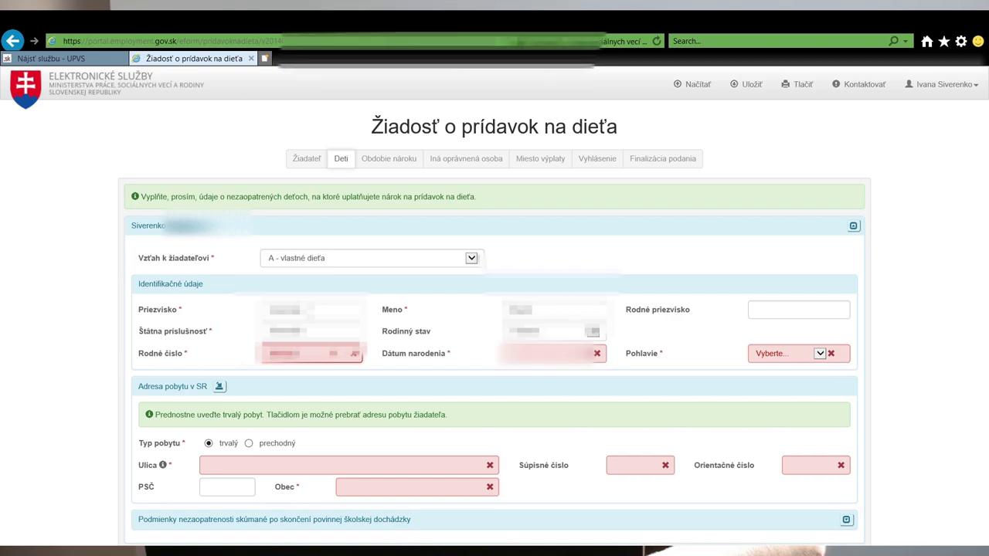
key("Tab")
key("Tab")
Fill in the child's street, súpisné and orientačné numbers, postcode, and Obec from suggestions
scroll(585, 376, "down", 2)
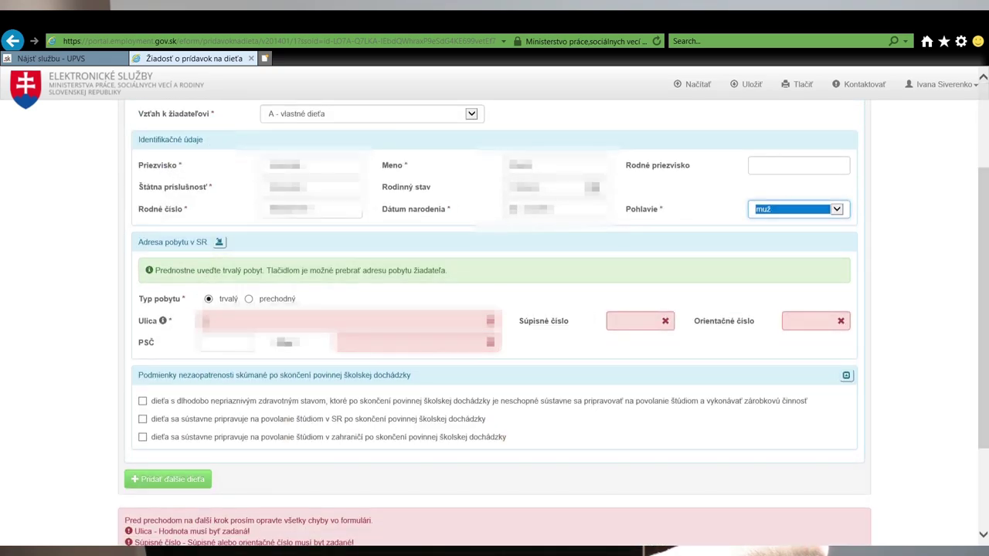
left_click(347, 320)
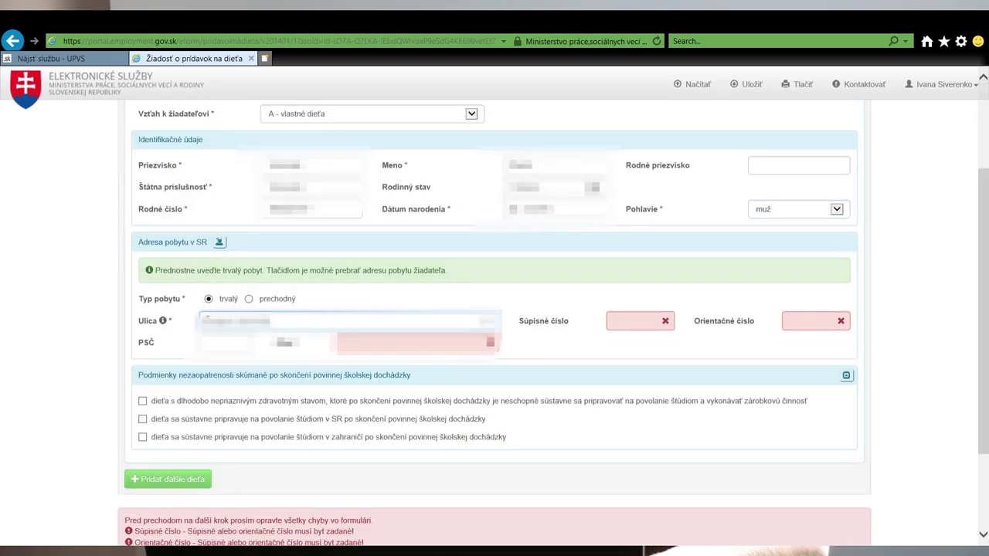
key("Tab")
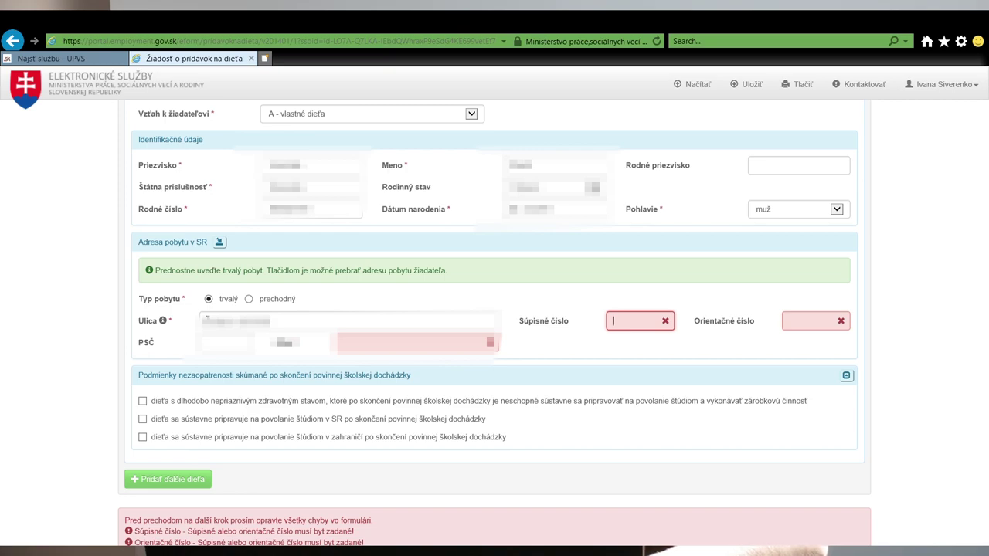
key("Tab")
key("Tab")
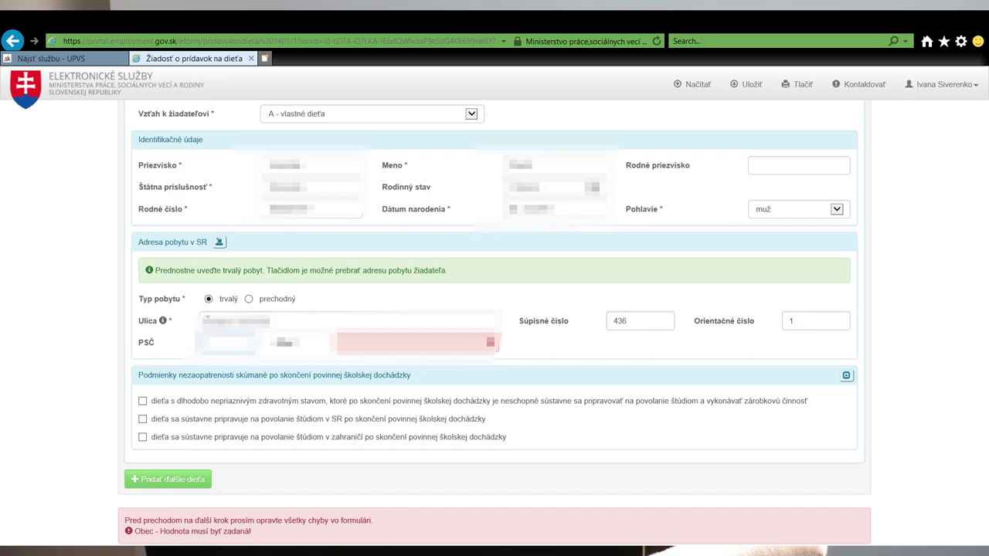
key("Tab")
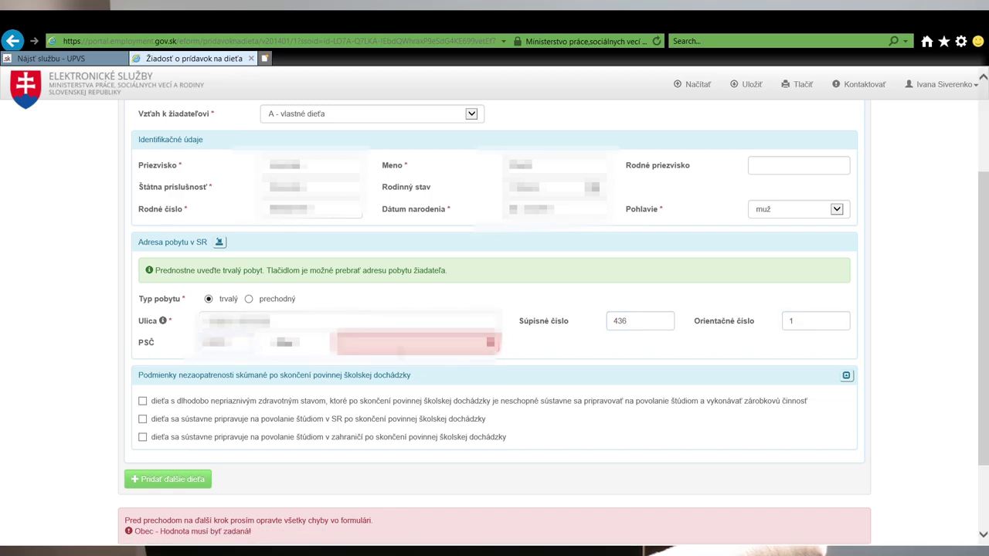
left_click(359, 438)
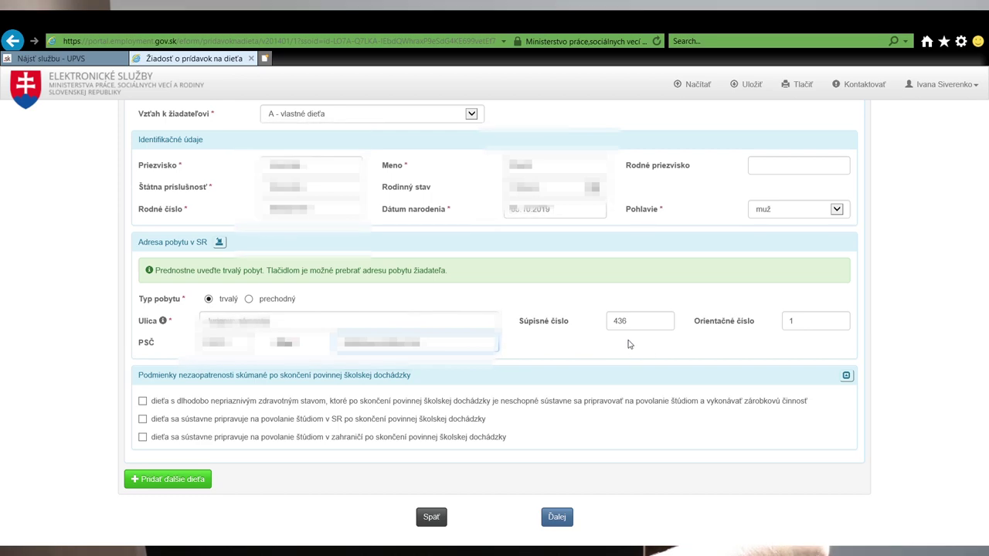
Review the completed child details and continue to the claim period step
scroll(236, 323, "down", 2)
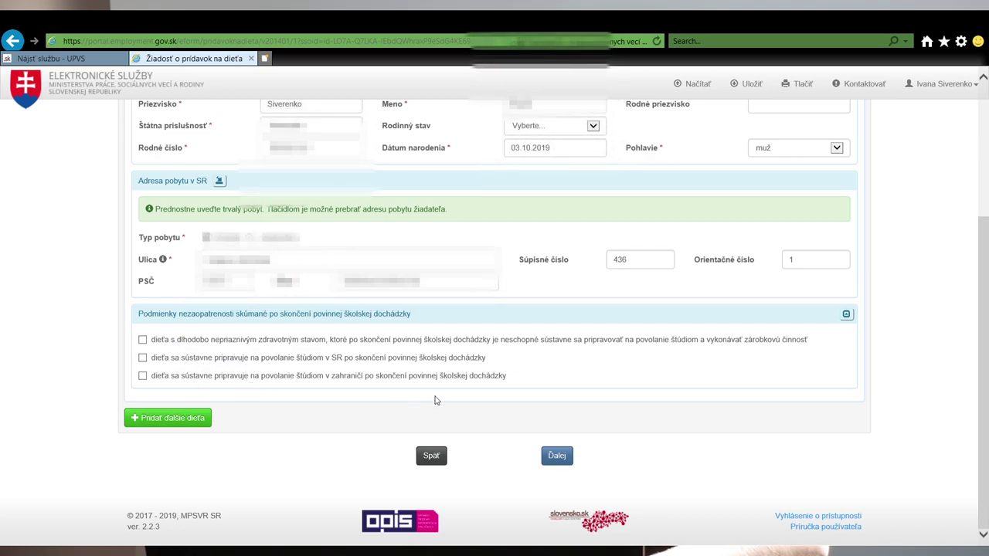
scroll(680, 429, "up", 3)
scroll(674, 424, "down", 2)
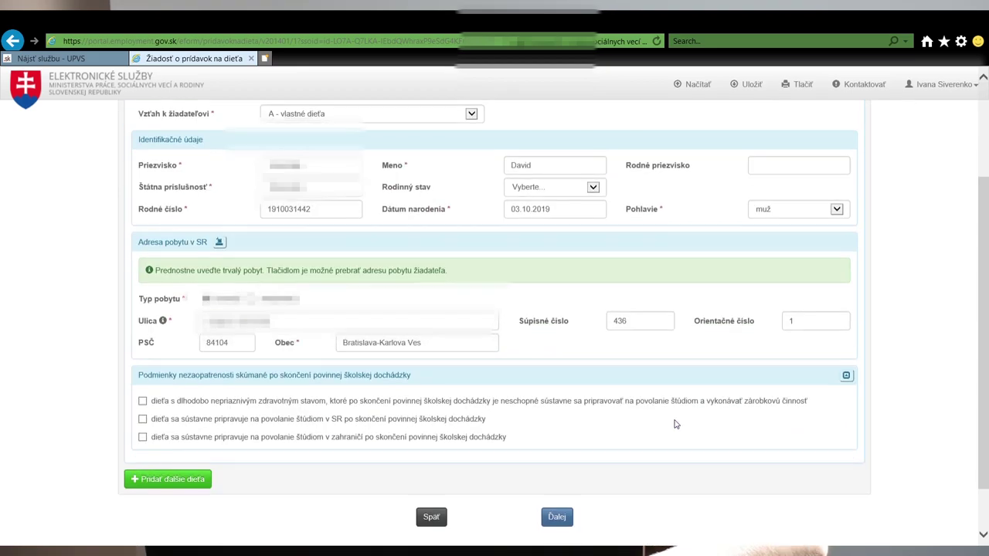
scroll(674, 424, "down", 2)
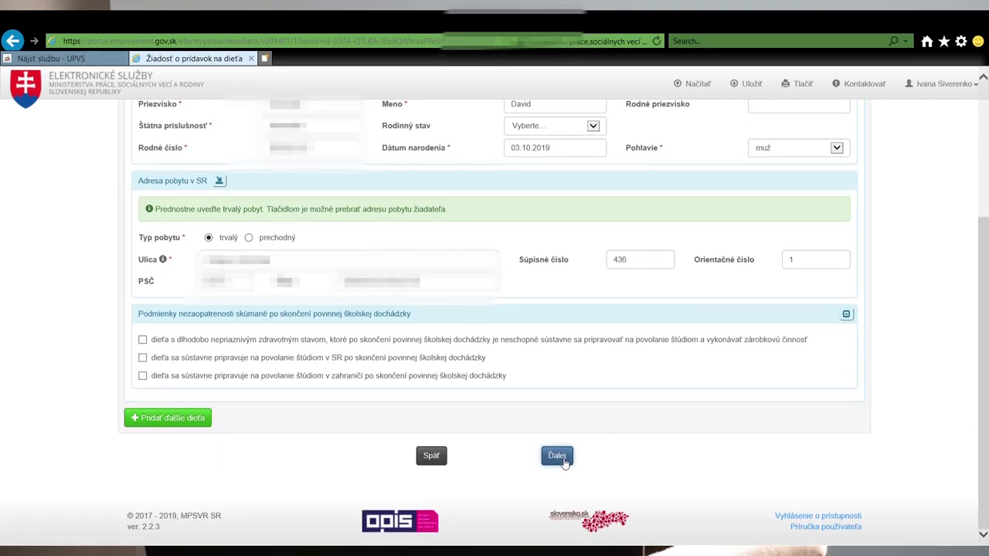
left_click(562, 458)
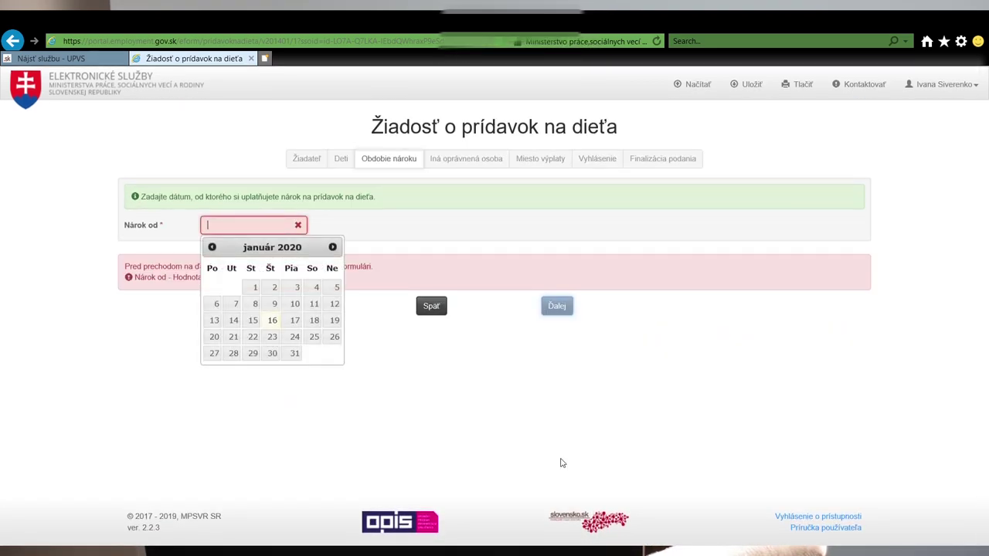
Set the Nárok od date and declare no other entitled person ('nie')
left_click(273, 226)
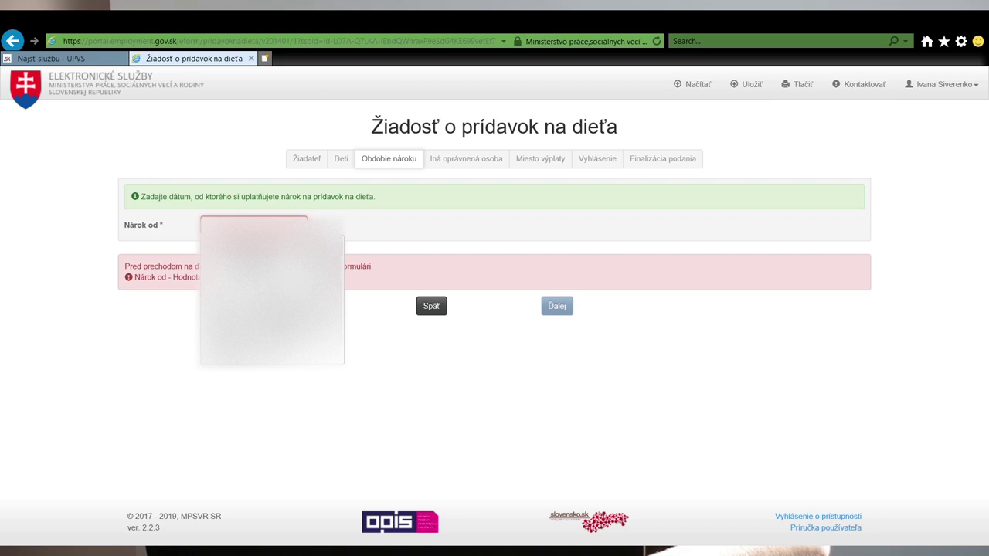
key("Return")
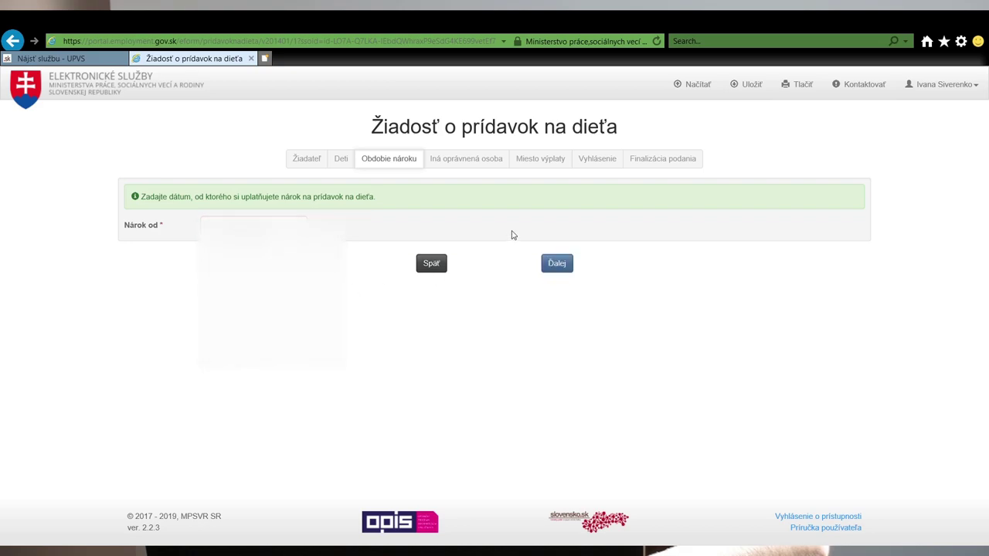
left_click(550, 266)
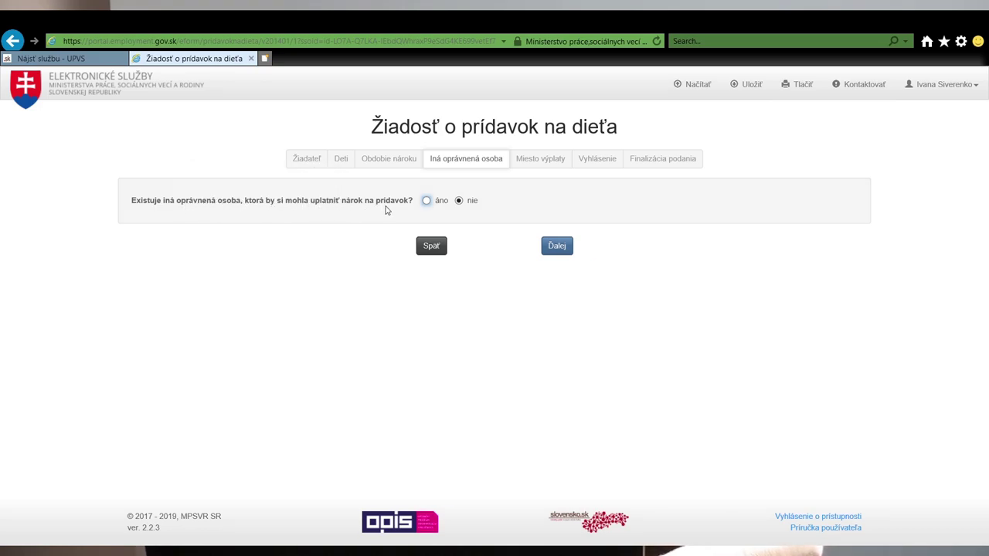
left_click(563, 250)
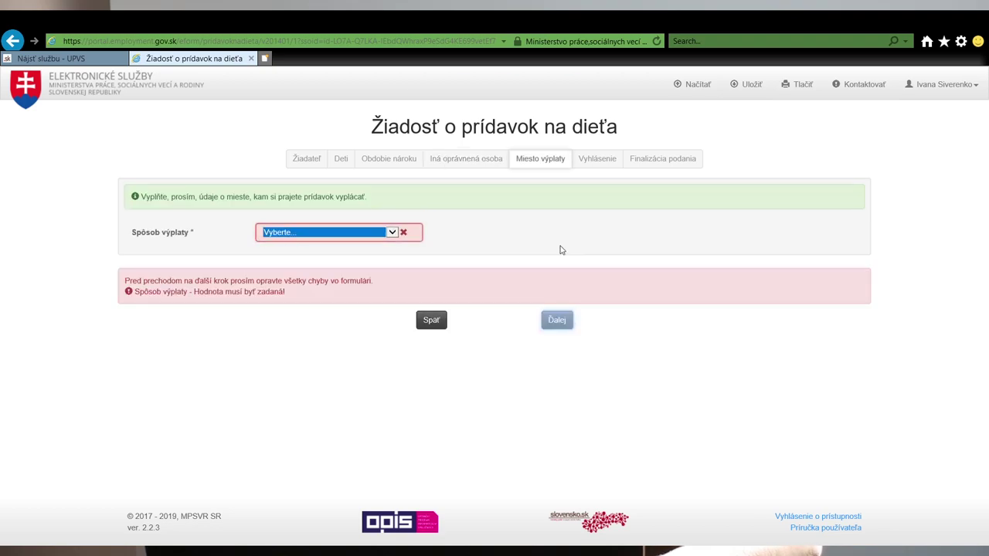
Set payment to a domestic bank account and paste the account's IBAN
left_click(329, 246)
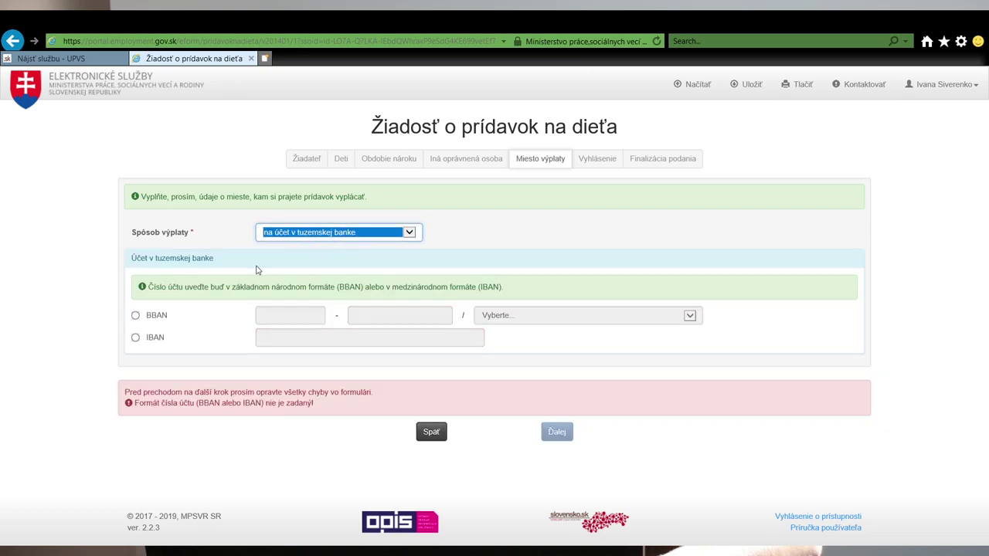
left_click(137, 338)
left_click(360, 345)
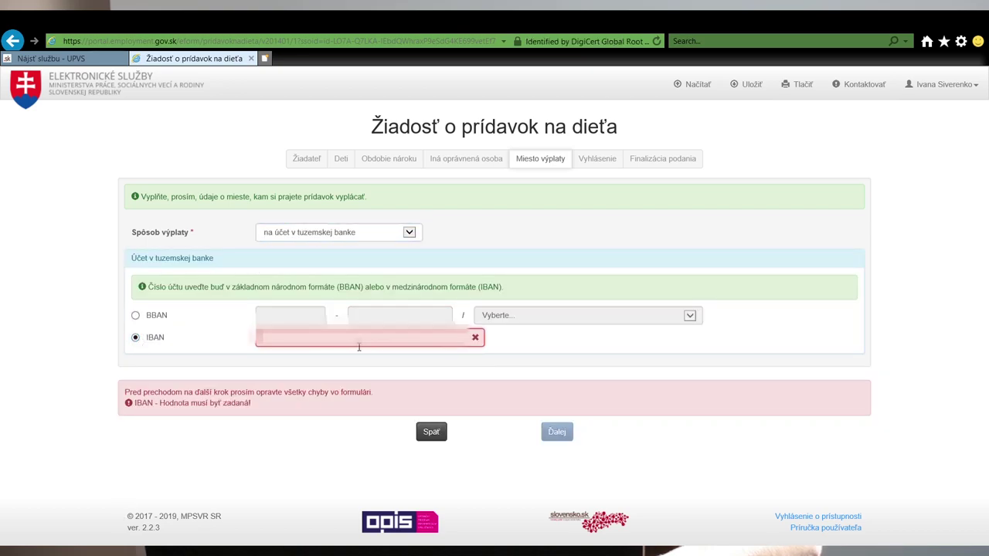
key("ctrl+v")
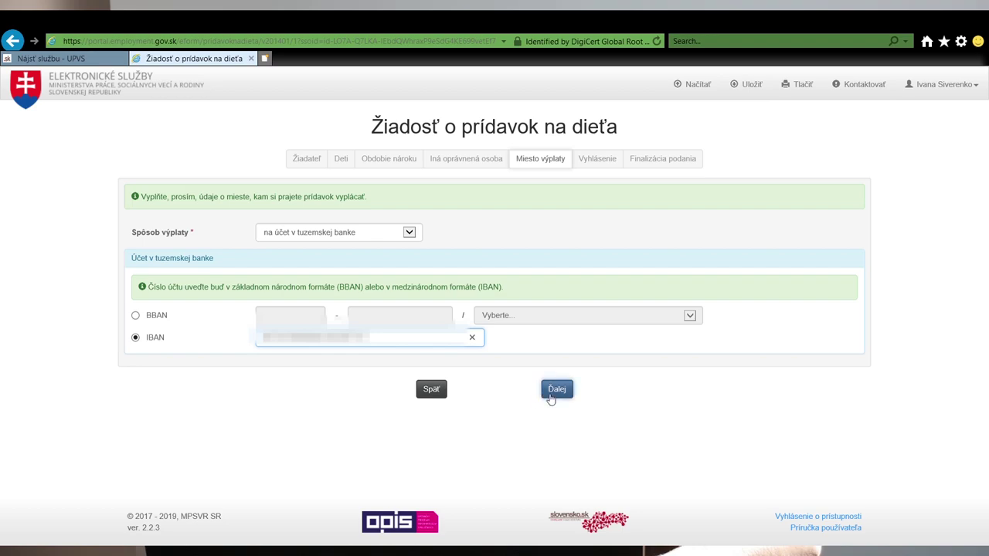
left_click(557, 390)
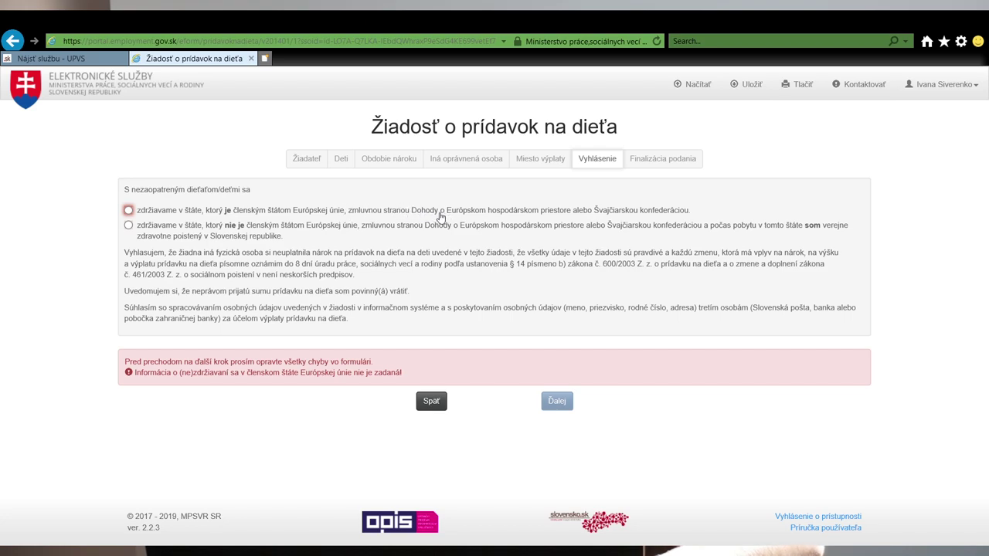
Declare residence in an EU member state and proceed to Finalizácia podania
left_click(316, 213)
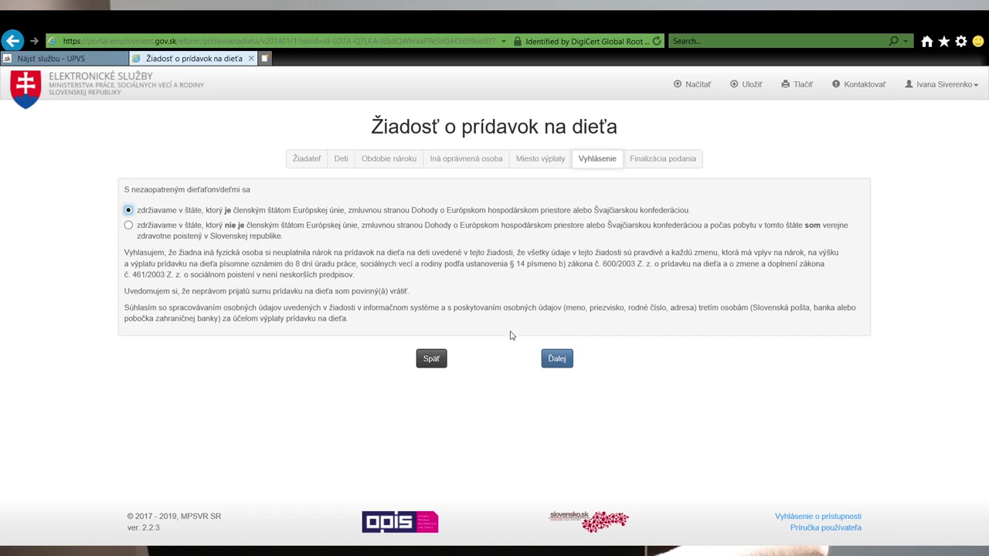
left_click(570, 370)
left_click(570, 368)
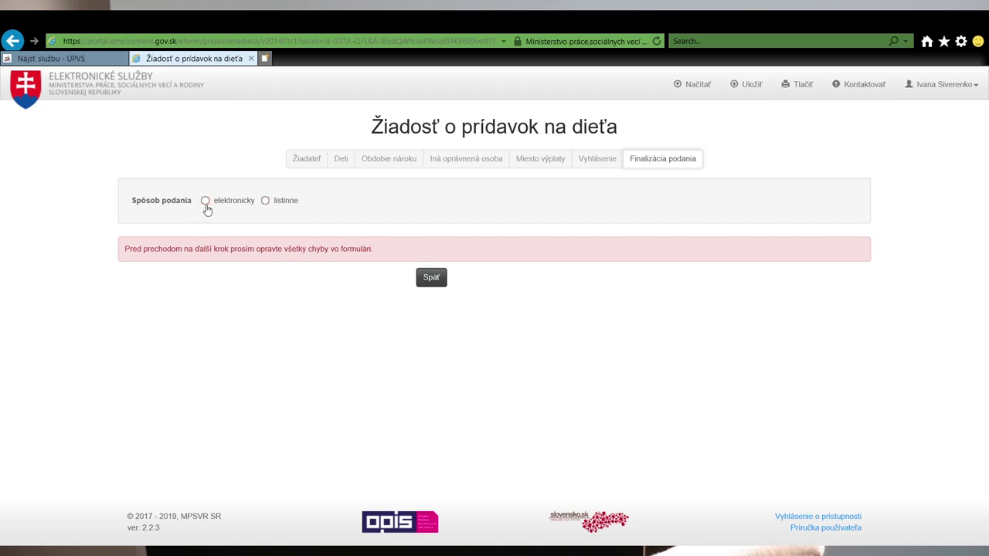
Choose 'elektronicky' submission and attach IMG_20200115_110932.jpg as the birth certificate
left_click(206, 203)
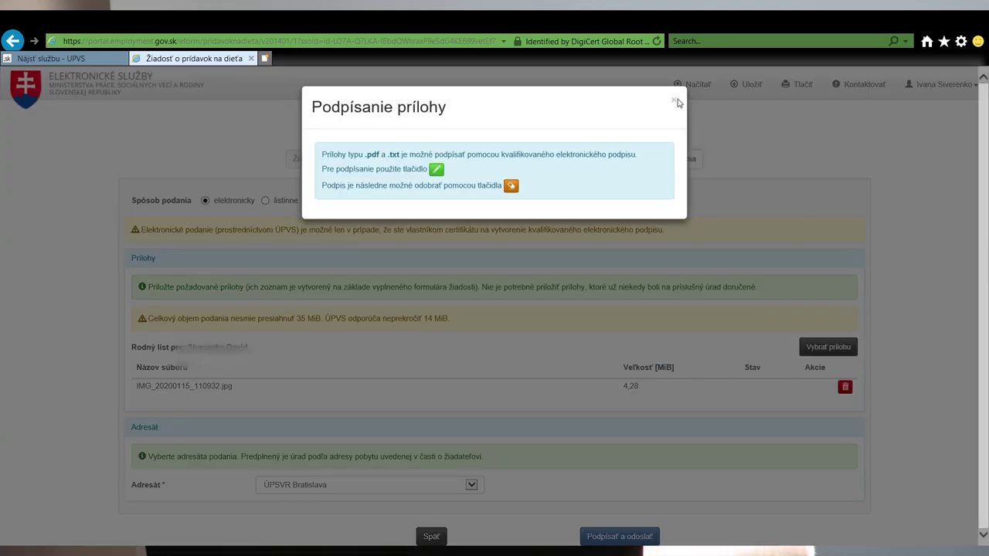
left_click(674, 101)
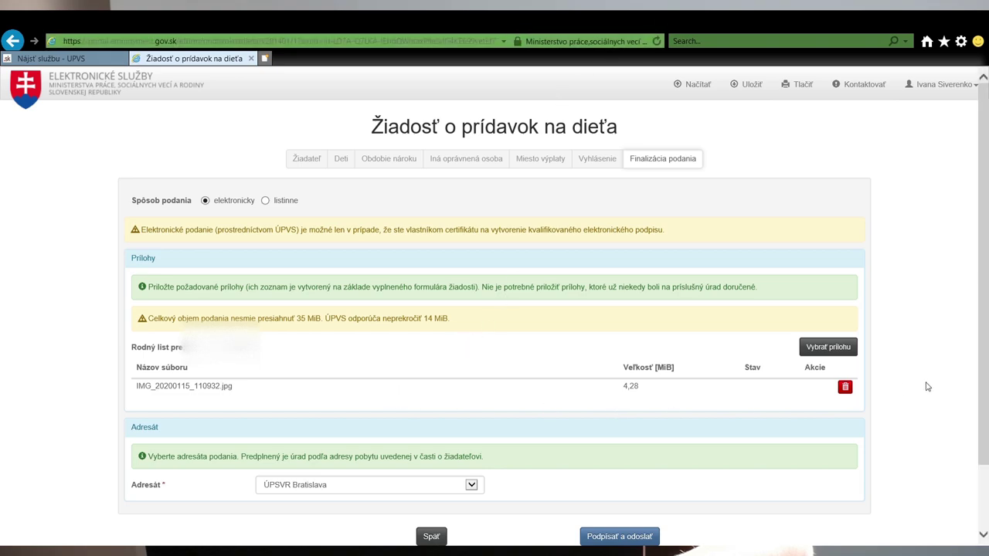
scroll(344, 456, "down", 2)
Sign and send the application to the electronic mailbox via Podpísať a odoslať
left_click(347, 418)
left_click(666, 360)
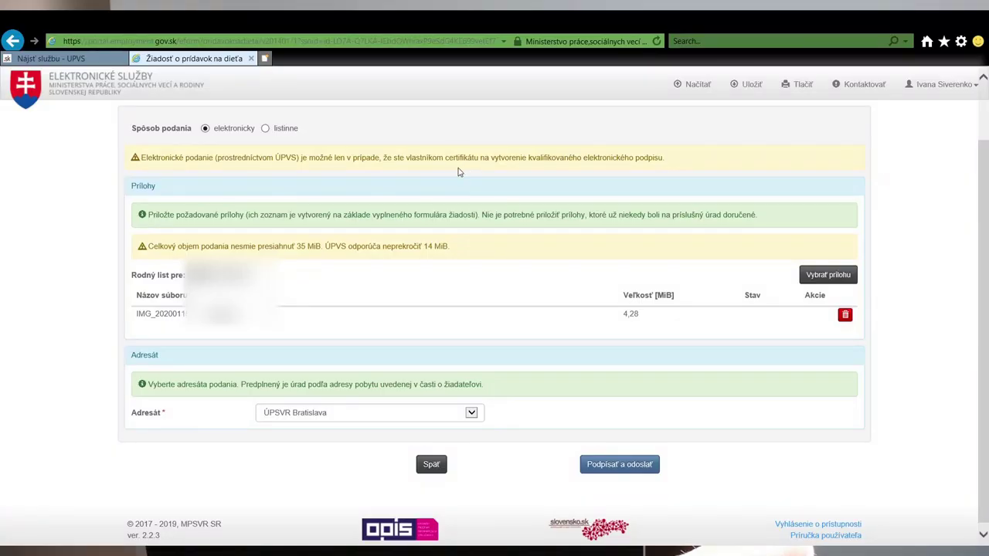
left_click(614, 465)
left_click(589, 219)
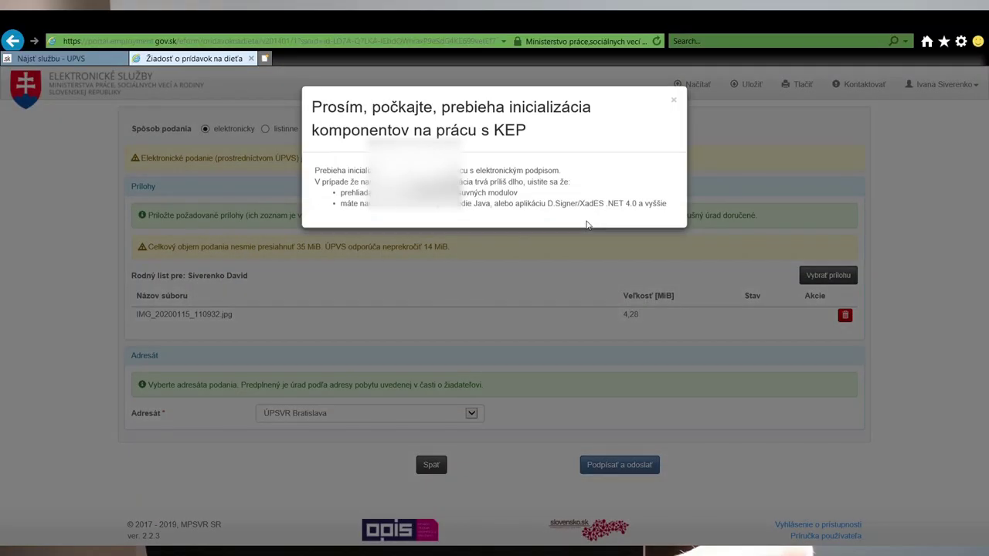